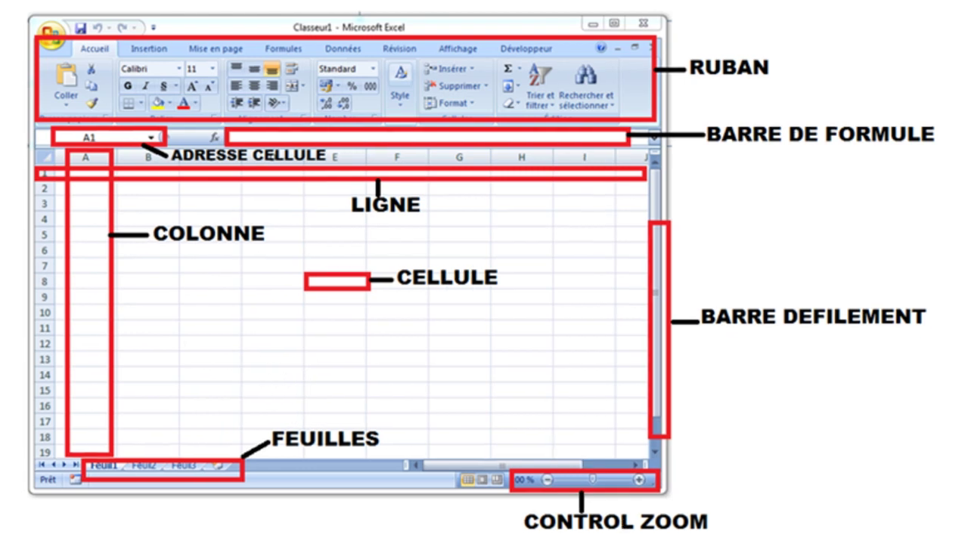
- Open the Windows Start menu to reach the list of programs
left_click(22, 533)
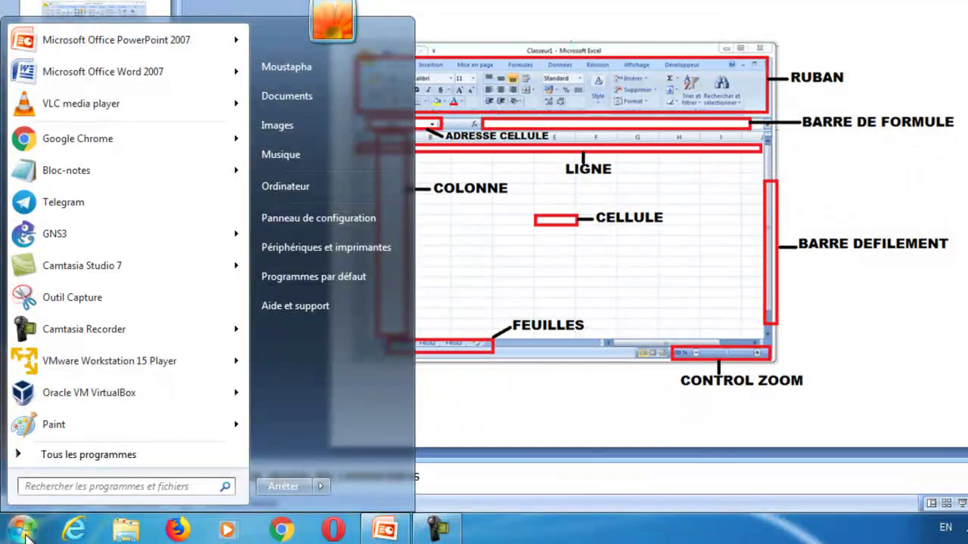
- Search for 'microsof' and launch Microsoft Office Excel 2007 from the results
type("mi")
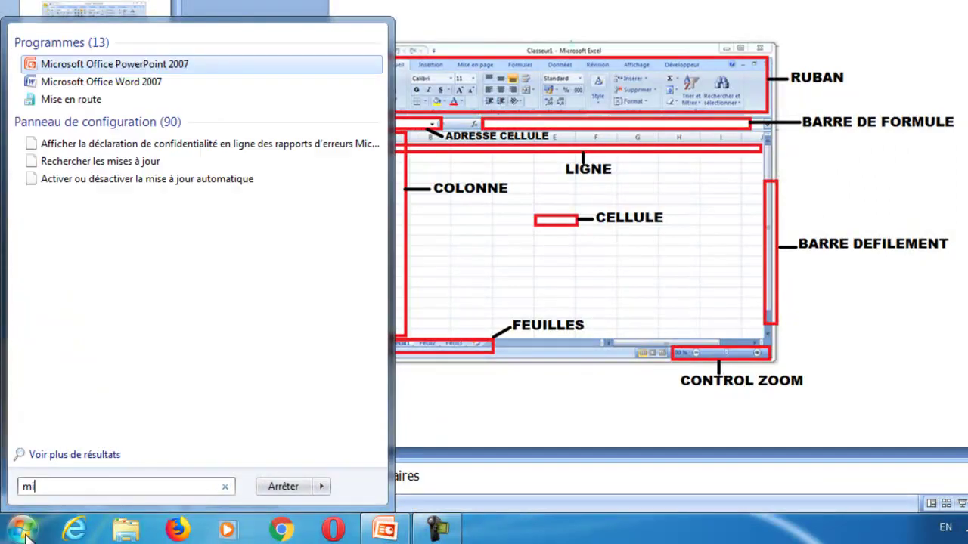
type("crosof")
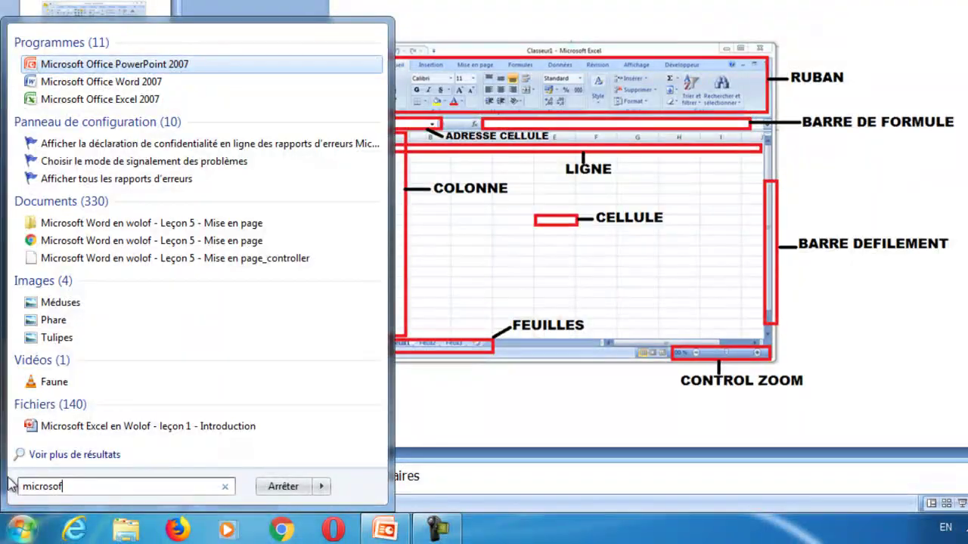
left_click(94, 106)
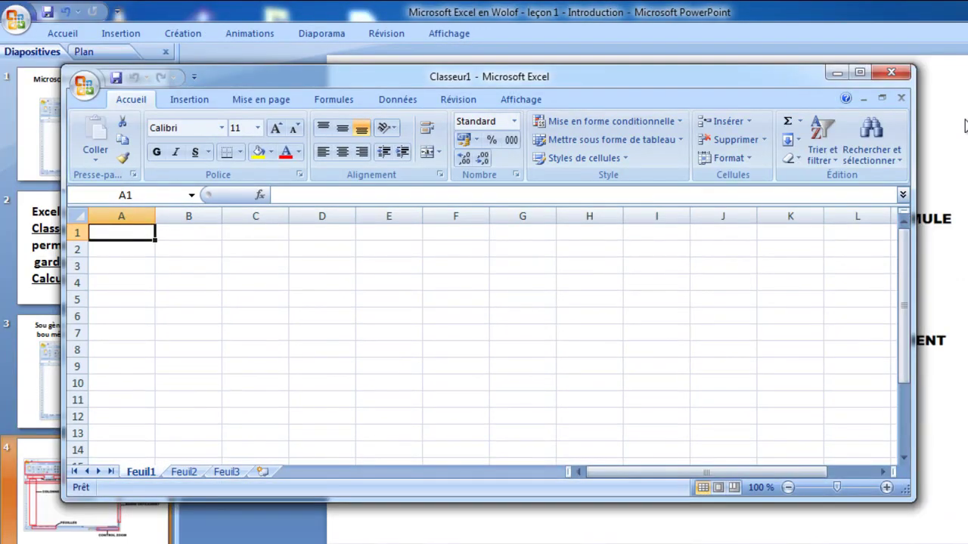
- Resize the Excel window narrower and taller, then shift it further right
left_click_drag(912, 499, 877, 540)
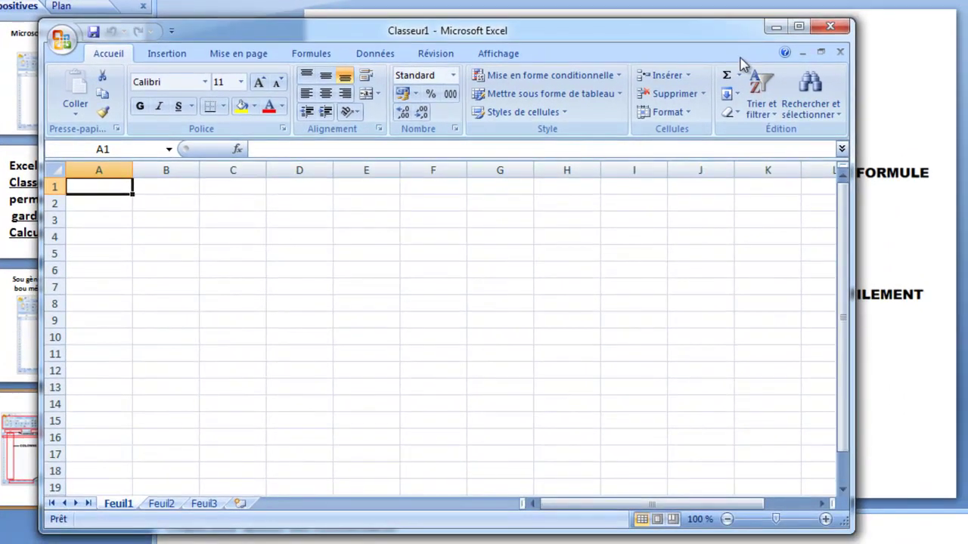
left_click_drag(724, 37, 810, 33)
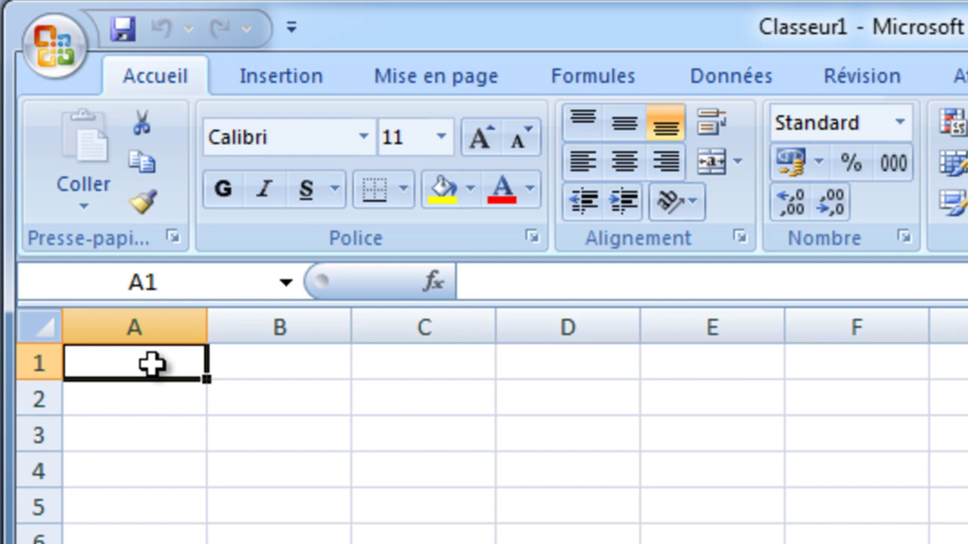
type("te")
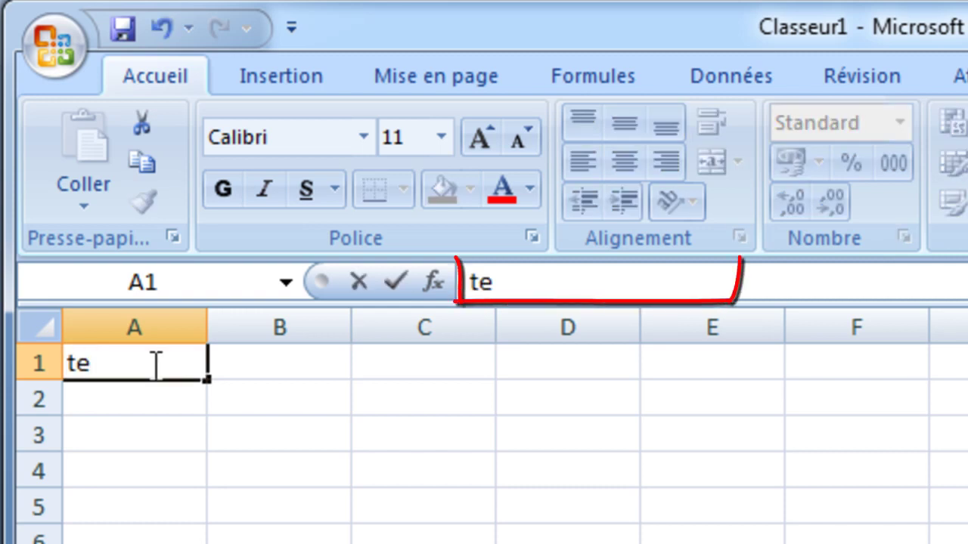
type("st")
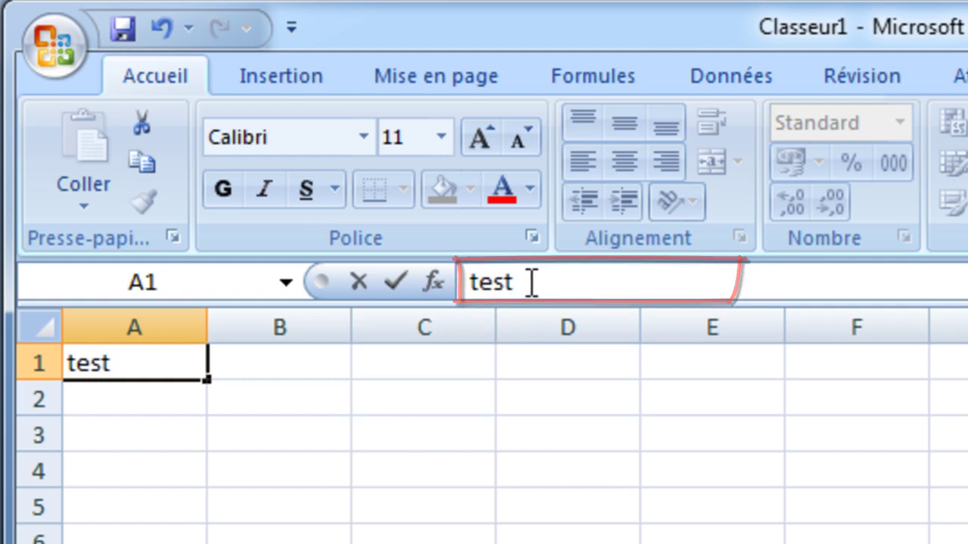
key("BackSpace")
key("BackSpace")
key("BackSpace")
key("BackSpace")
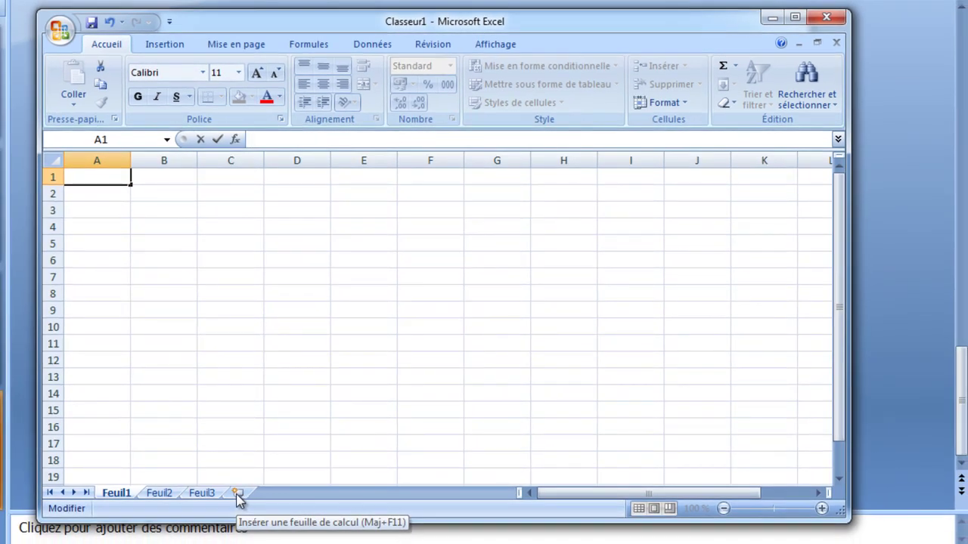
- Insert worksheet Feuil4, zoom the sheet to 90 % and back to 100 %, and scroll
left_click(236, 492)
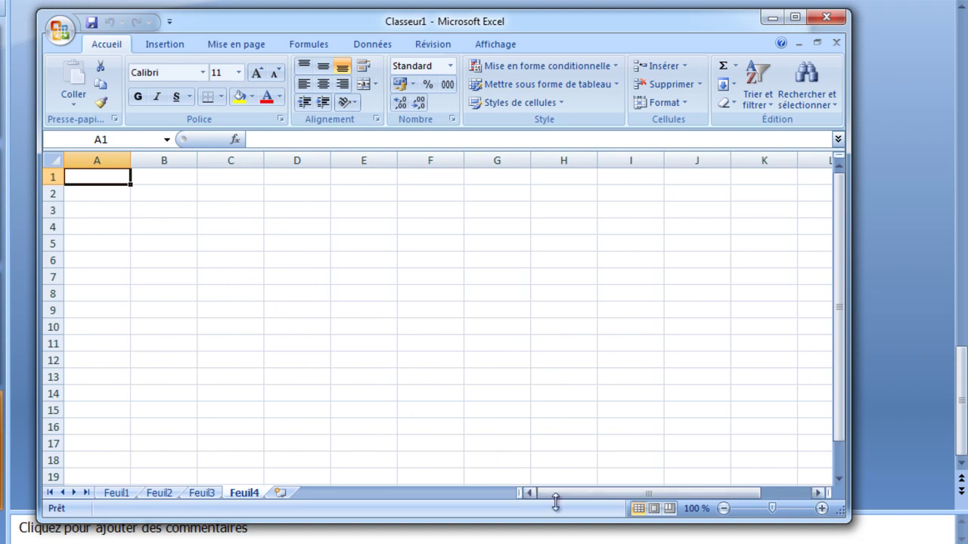
left_click(723, 510)
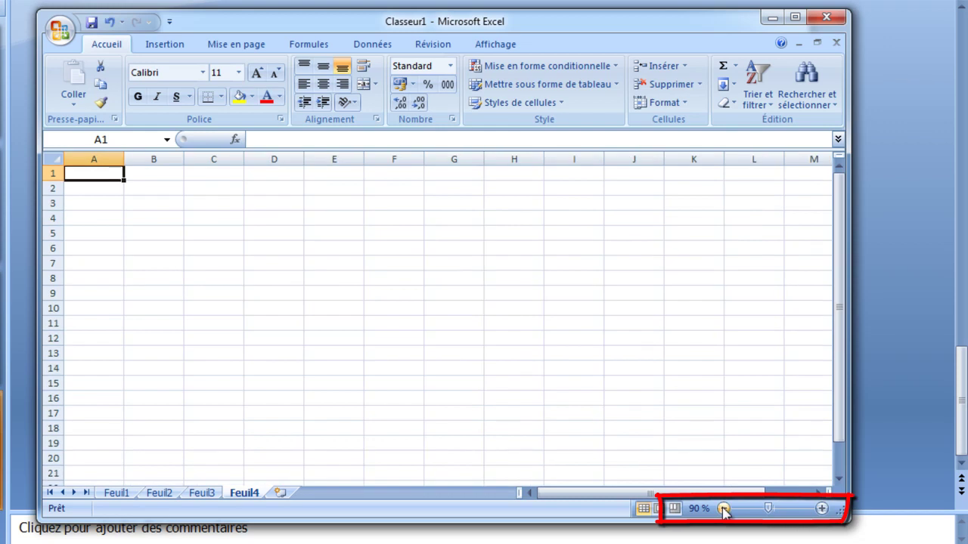
left_click(822, 508)
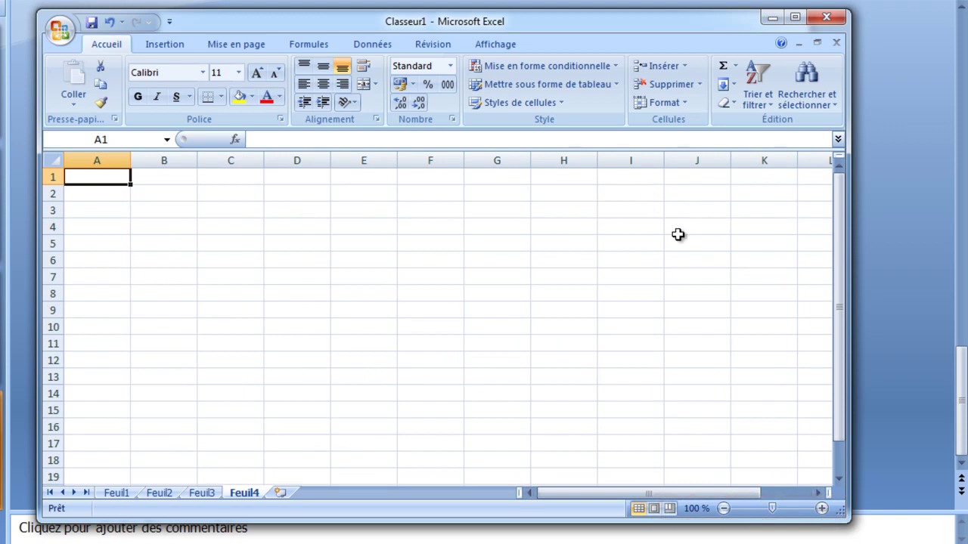
left_click_drag(836, 232, 840, 271)
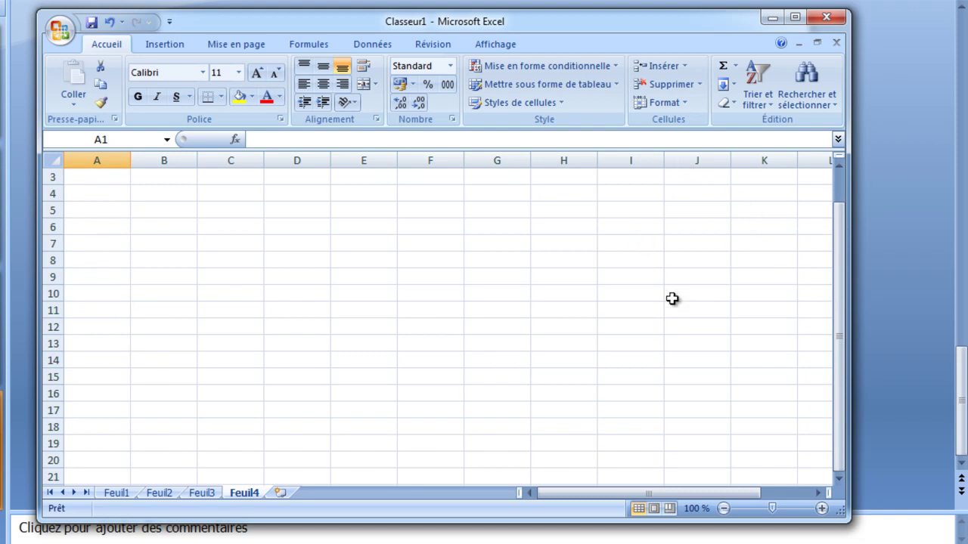
left_click(67, 38)
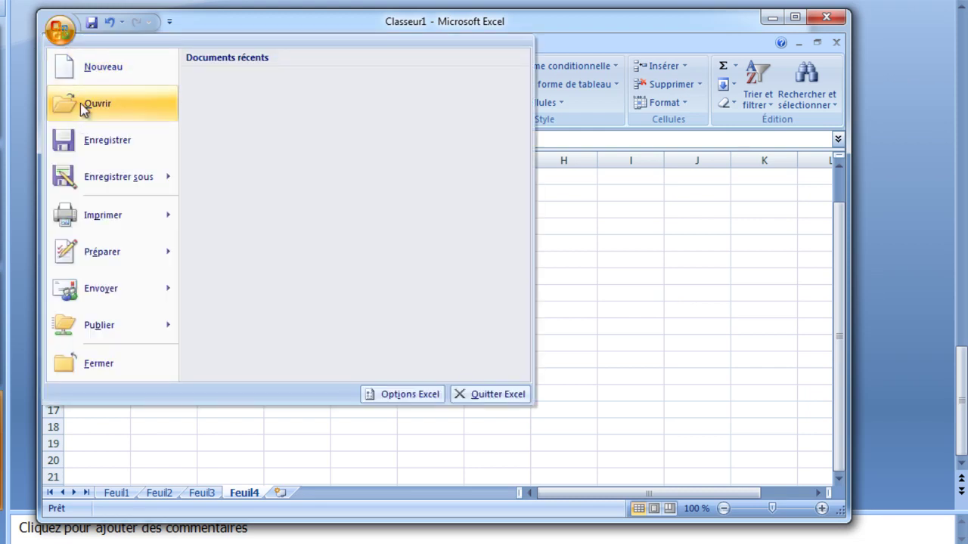
mouse_move(80, 177)
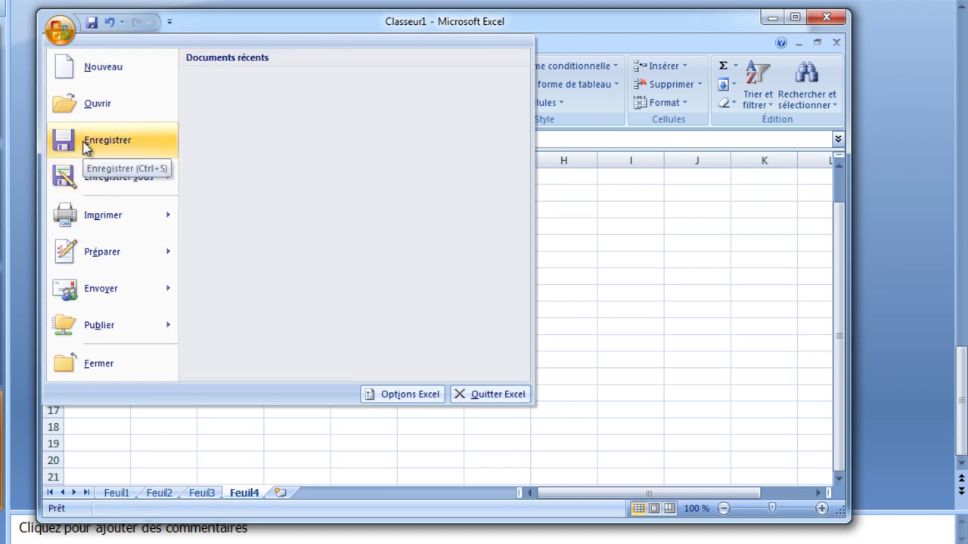
mouse_move(110, 188)
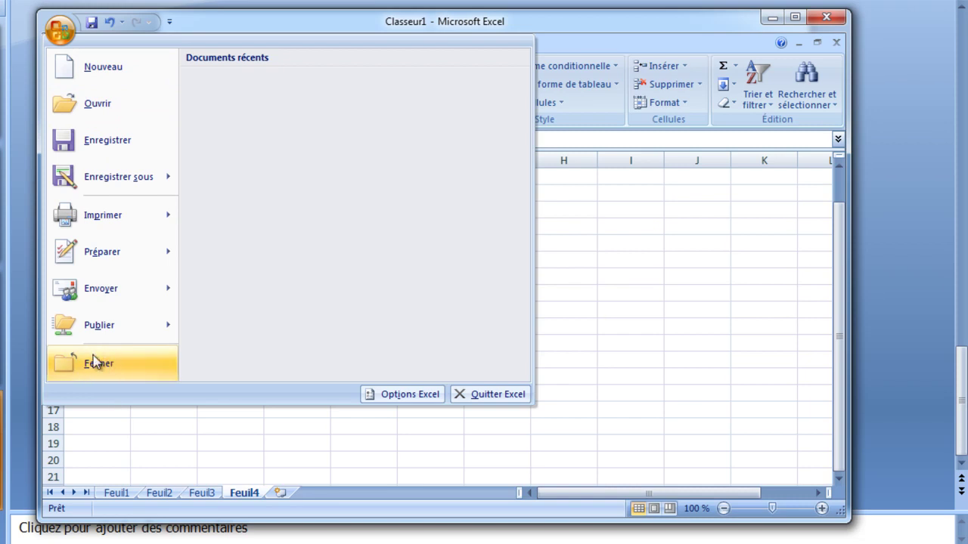
mouse_move(102, 220)
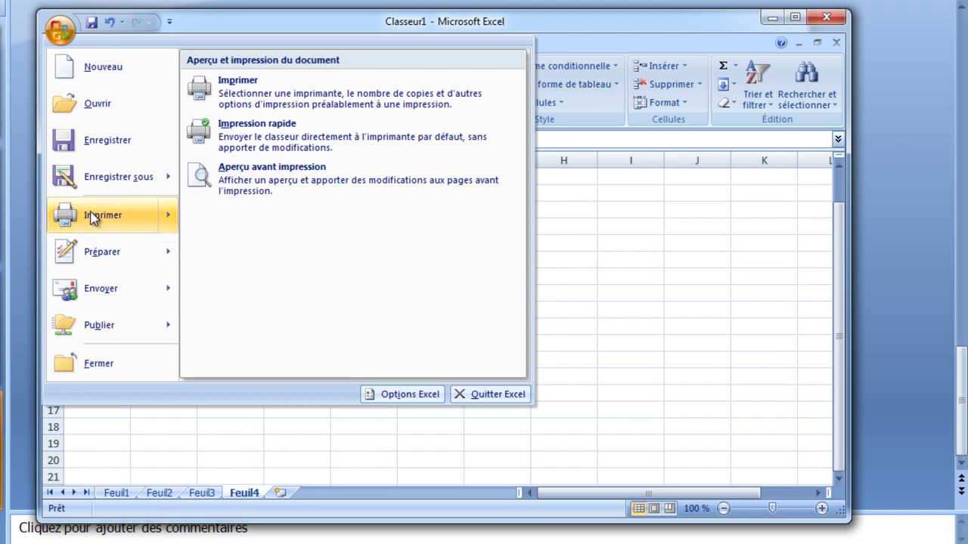
left_click(665, 279)
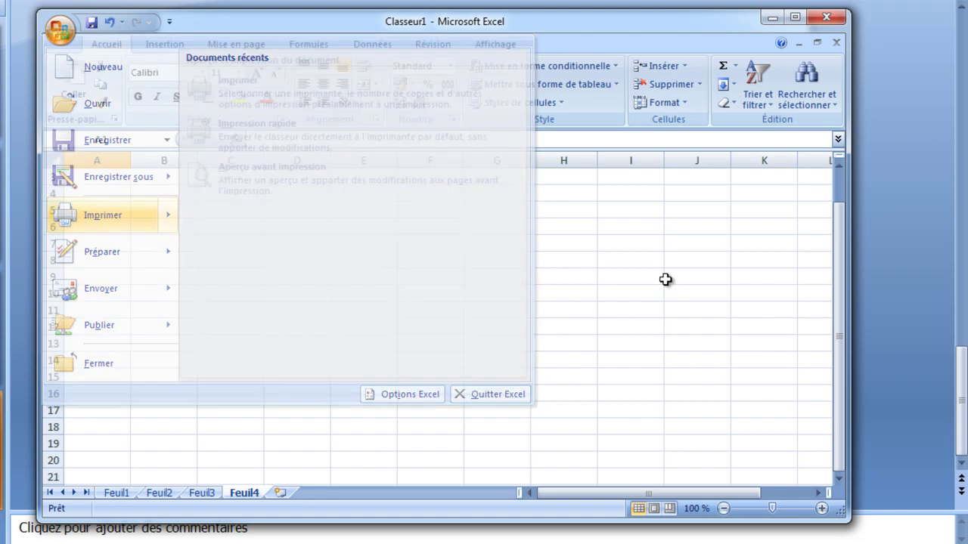